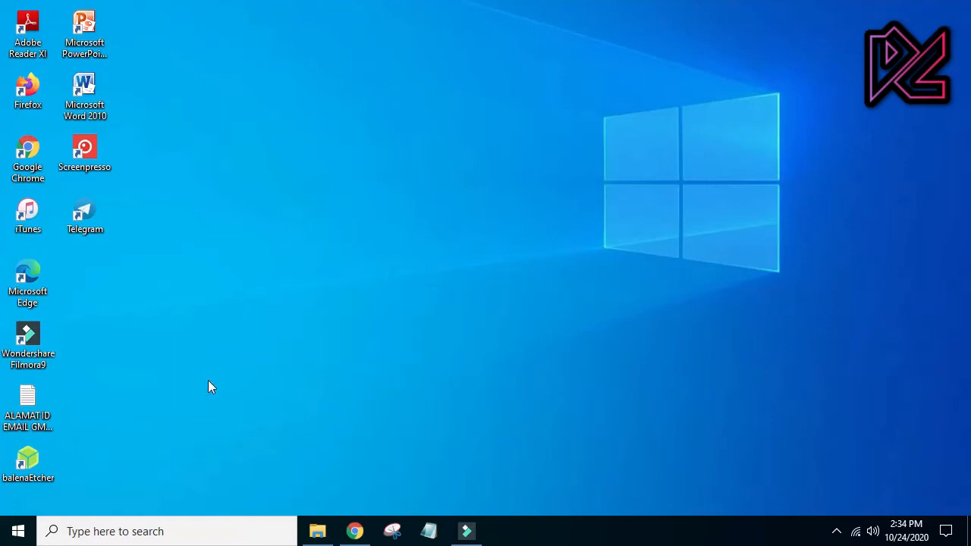
- Open the Windows Update page in the Update & Security section of Windows Settings
{"action": "left_click", "coordinate": [21, 532]}
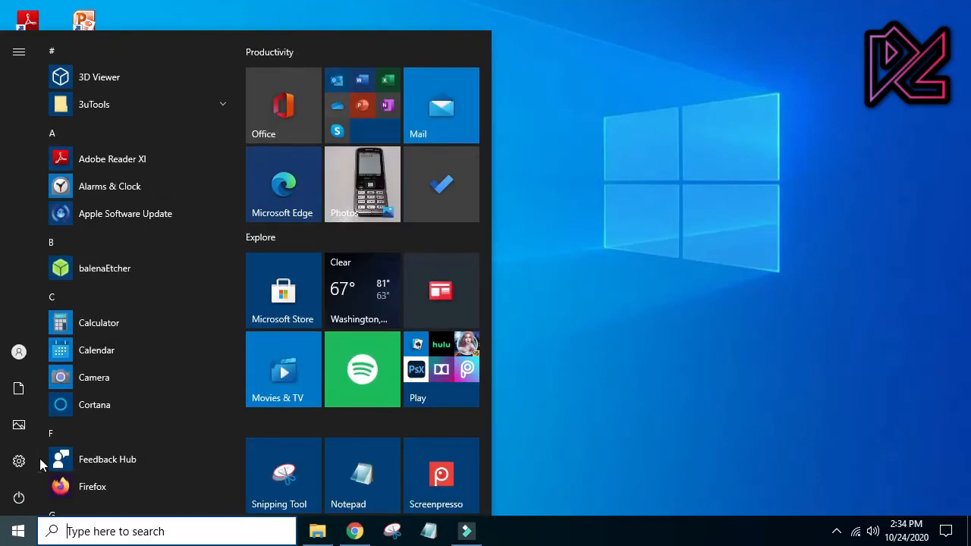
{"action": "mouse_move", "coordinate": [18, 462]}
{"action": "left_click", "coordinate": [88, 464]}
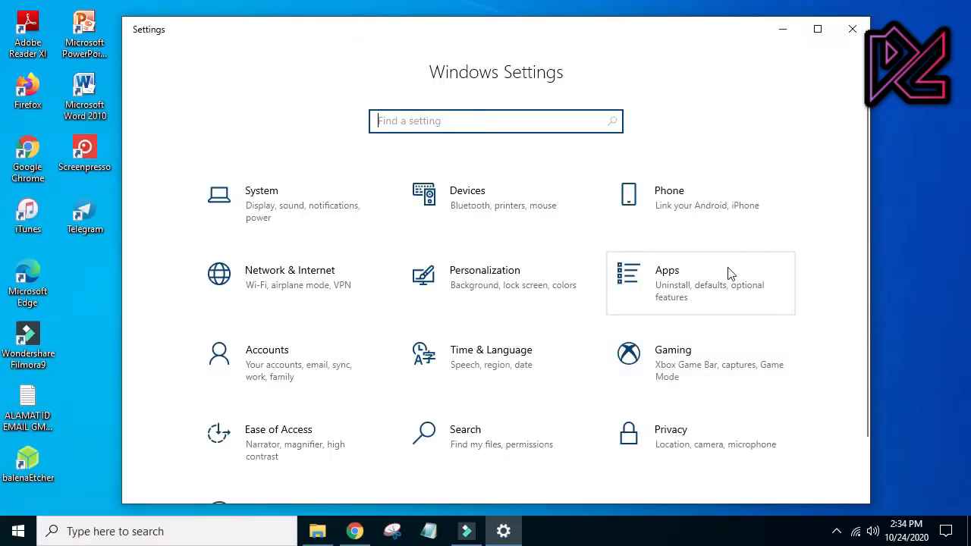
{"action": "scroll", "coordinate": [730, 273], "scroll_direction": "down", "scroll_amount": 2}
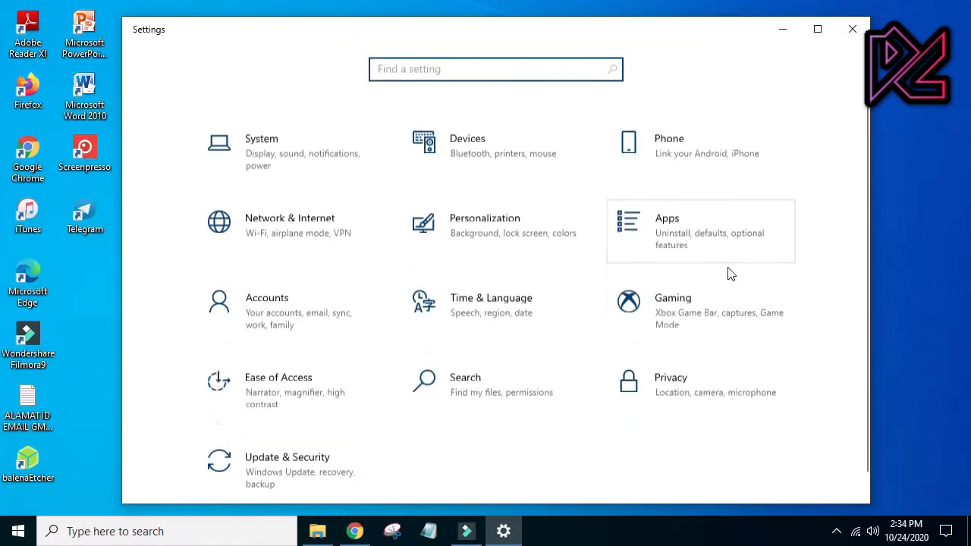
{"action": "left_click", "coordinate": [294, 469]}
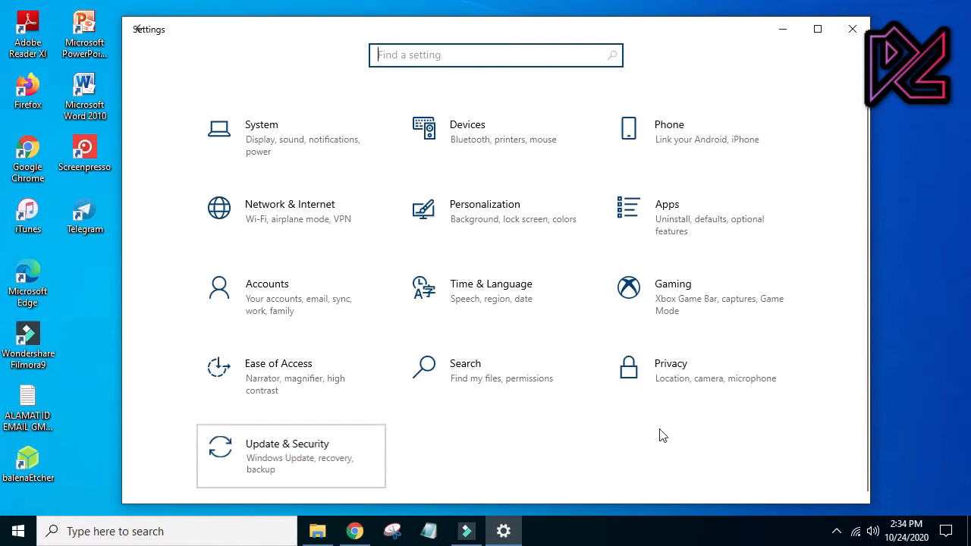
{"action": "left_click", "coordinate": [277, 195]}
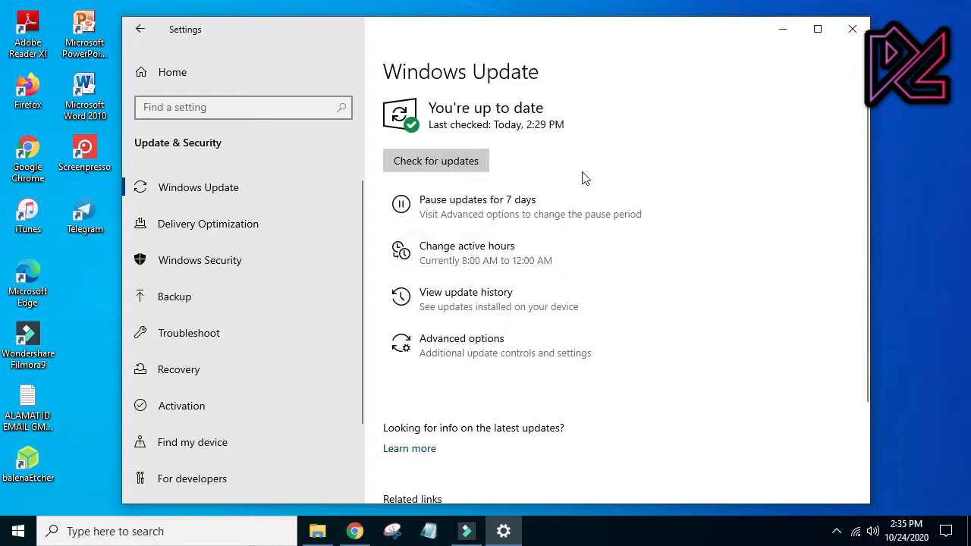
- Check for Windows updates, look through the update options and close Settings
{"action": "left_click", "coordinate": [465, 167]}
{"action": "scroll", "coordinate": [599, 156], "scroll_direction": "down", "scroll_amount": 2}
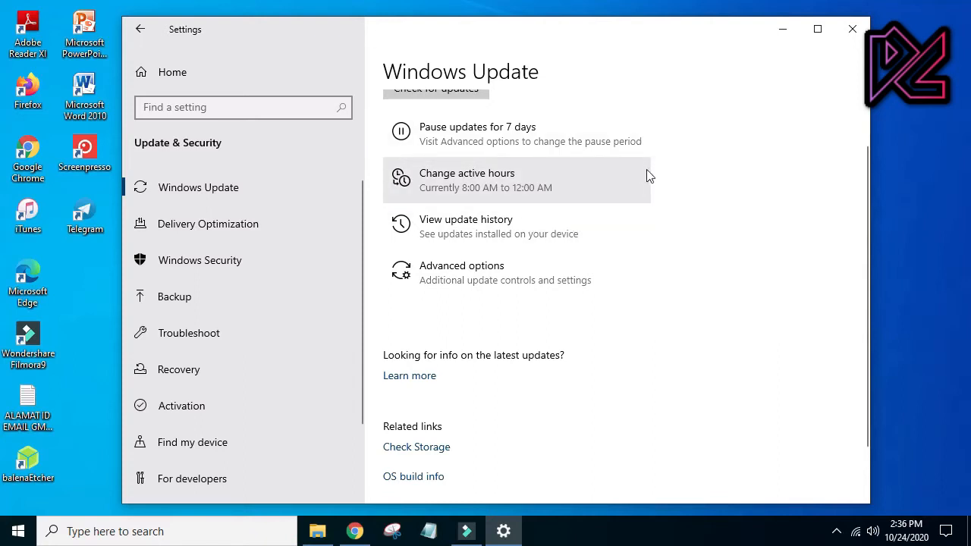
{"action": "left_click", "coordinate": [852, 29]}
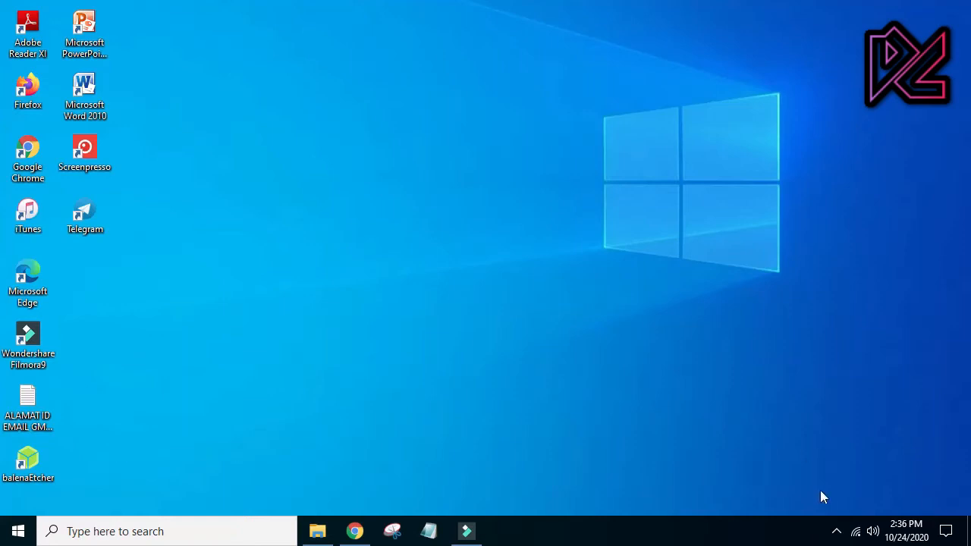
- Start a quick scan from Virus & threat protection in Windows Security
{"action": "left_click", "coordinate": [835, 532]}
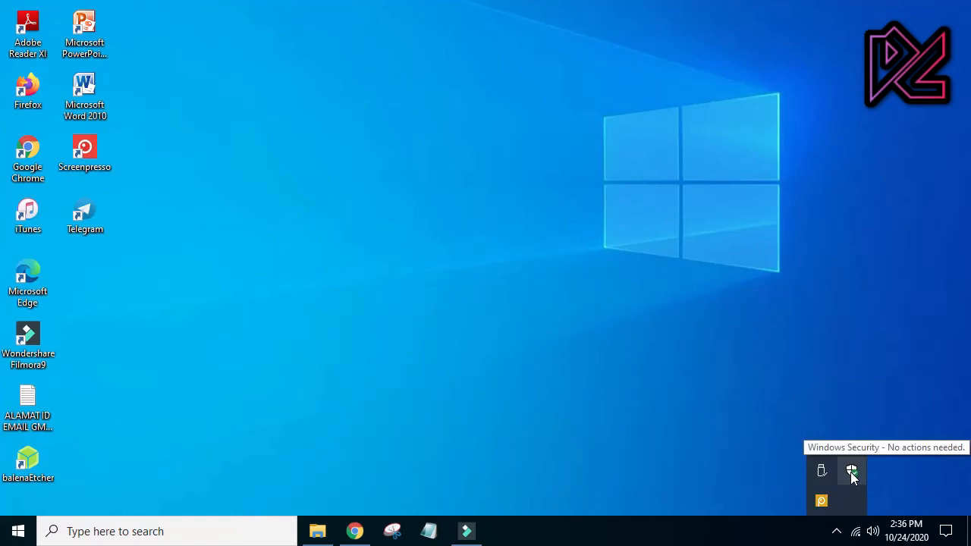
{"action": "left_click", "coordinate": [853, 471]}
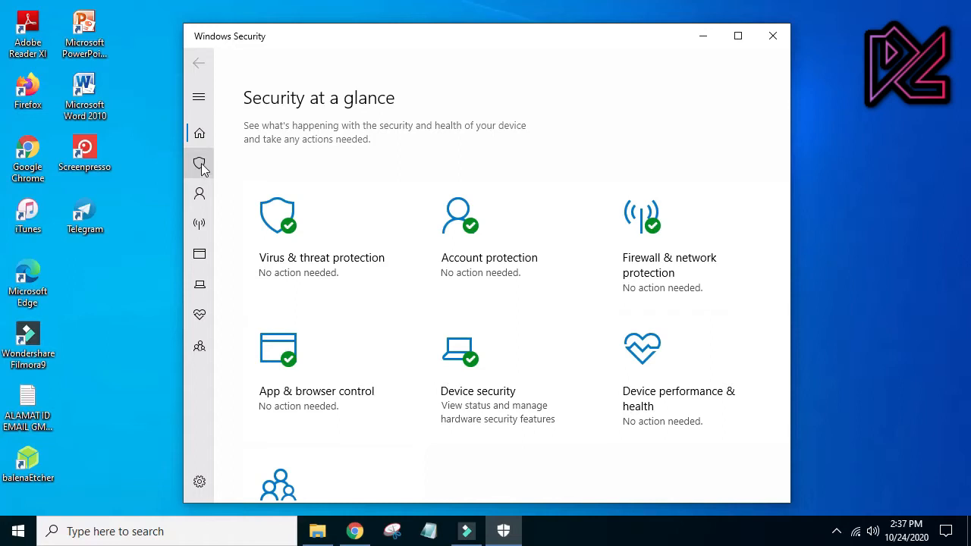
{"action": "left_click", "coordinate": [212, 170]}
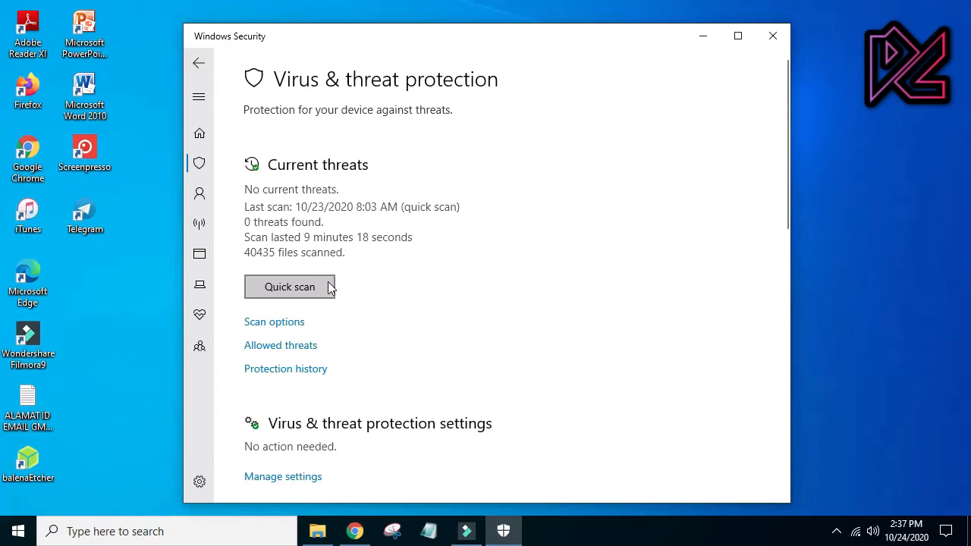
{"action": "left_click", "coordinate": [327, 284]}
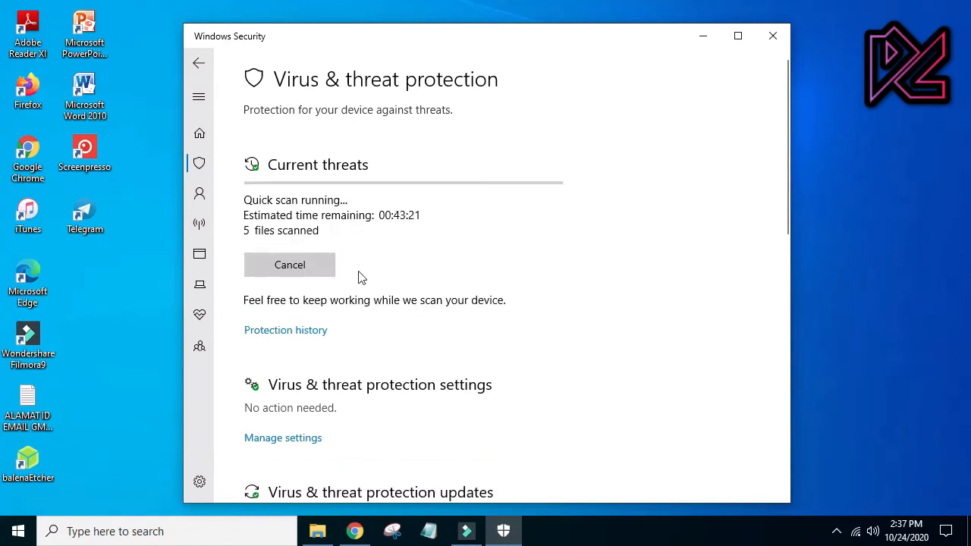
- Look through the Virus & threat protection sections and open the ransomware protection management page
{"action": "scroll", "coordinate": [361, 278], "scroll_direction": "down", "scroll_amount": 1}
{"action": "scroll", "coordinate": [361, 278], "scroll_direction": "down", "scroll_amount": 3}
{"action": "scroll", "coordinate": [361, 280], "scroll_direction": "down", "scroll_amount": 2}
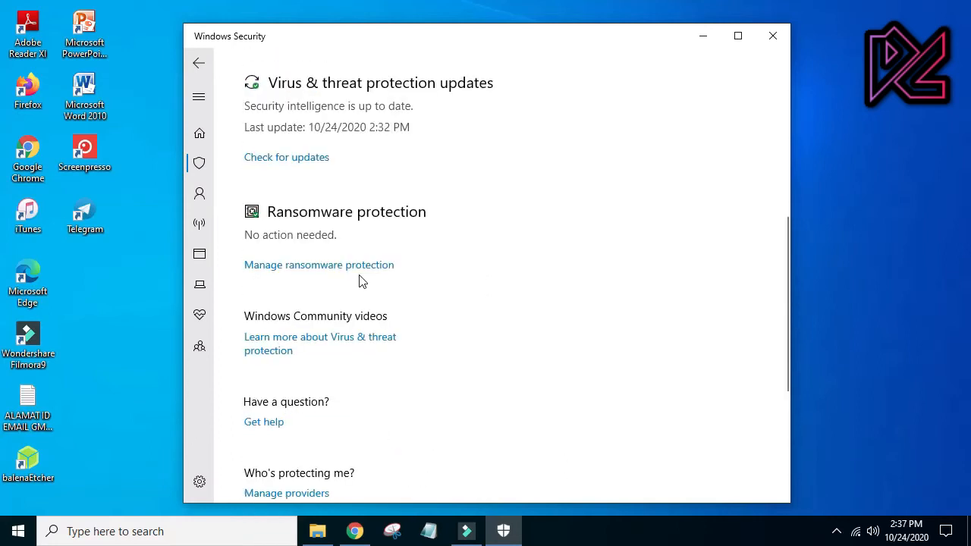
{"action": "scroll", "coordinate": [446, 270], "scroll_direction": "down", "scroll_amount": 4}
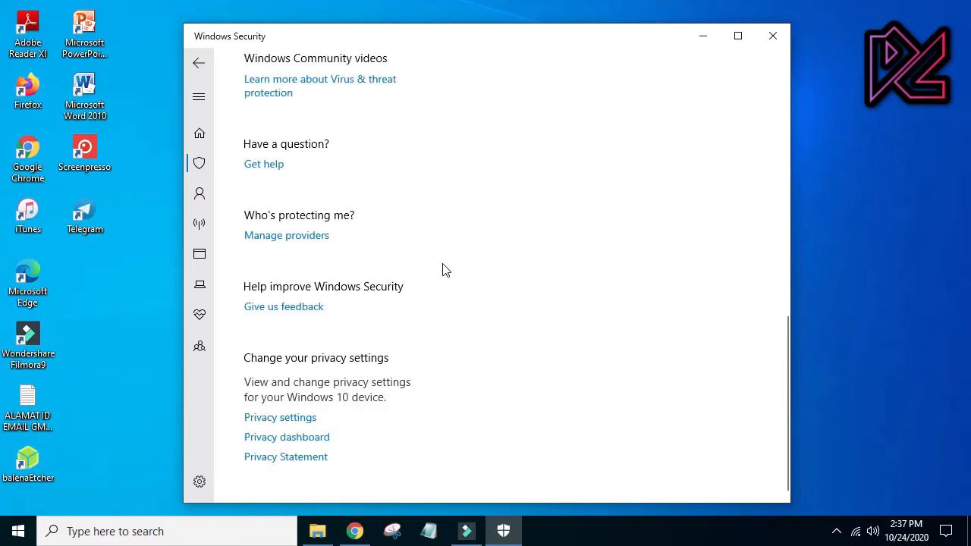
{"action": "scroll", "coordinate": [445, 269], "scroll_direction": "up", "scroll_amount": 8}
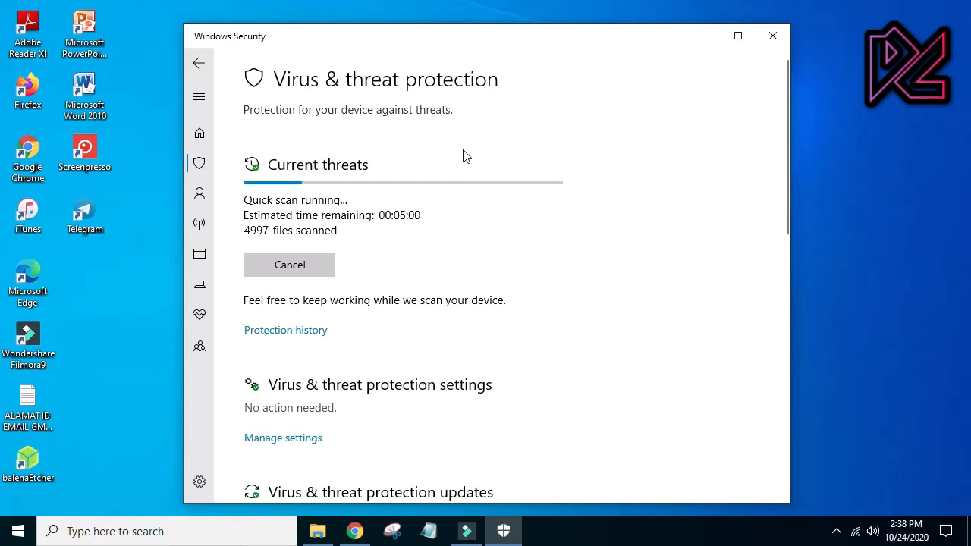
{"action": "scroll", "coordinate": [549, 184], "scroll_direction": "down", "scroll_amount": 4}
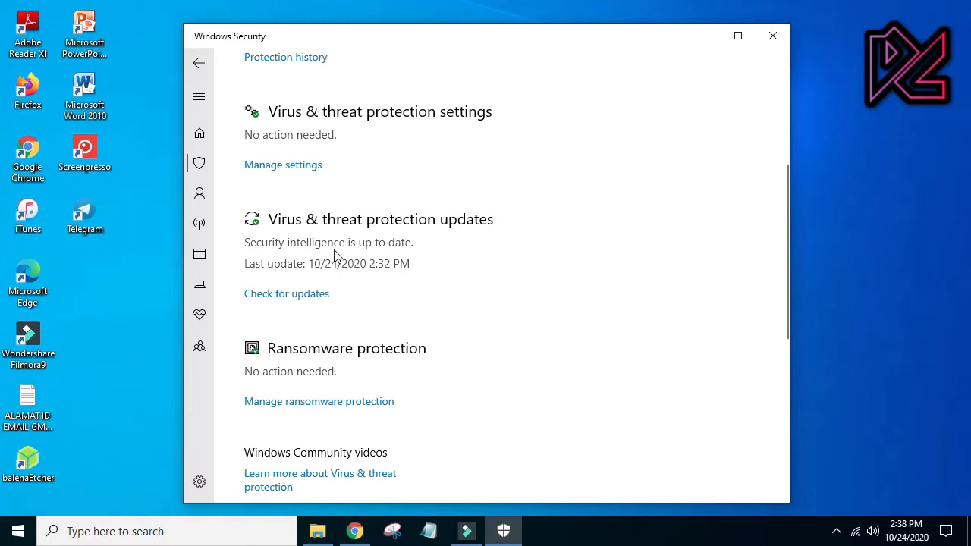
{"action": "scroll", "coordinate": [353, 215], "scroll_direction": "down", "scroll_amount": 3}
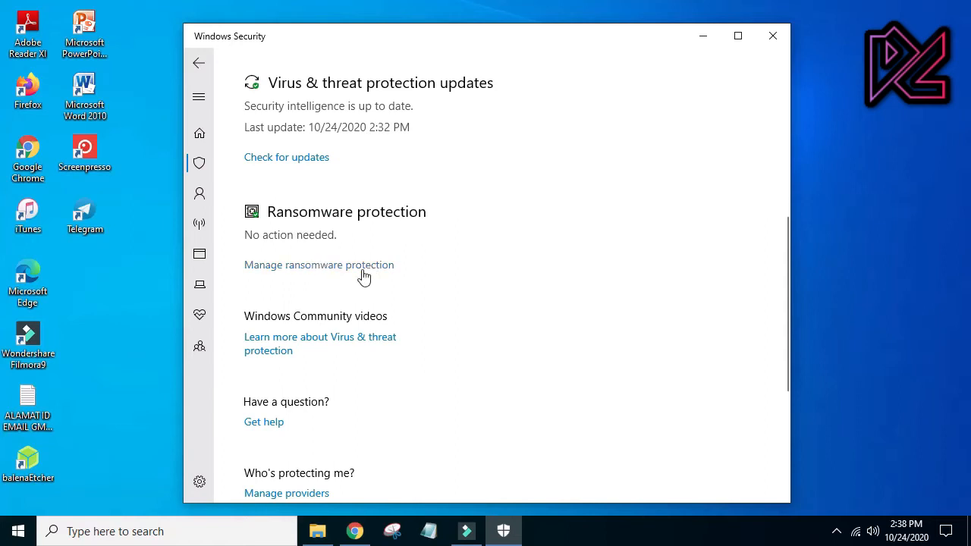
{"action": "left_click", "coordinate": [322, 273]}
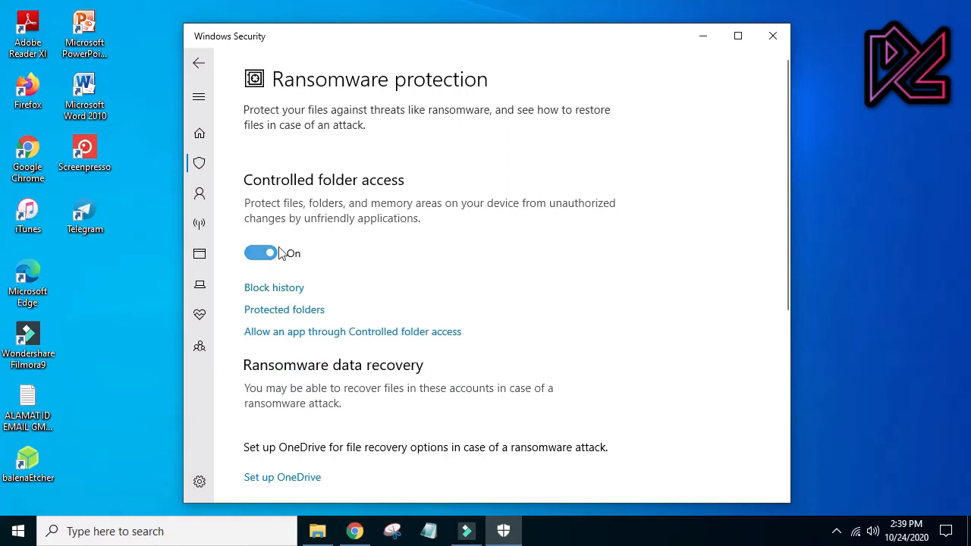
- Review the Controlled folder access and ransomware data recovery options, return to Virus & threat protection and show the desktop
{"action": "scroll", "coordinate": [292, 247], "scroll_direction": "down", "scroll_amount": 1}
{"action": "scroll", "coordinate": [292, 247], "scroll_direction": "down", "scroll_amount": 5}
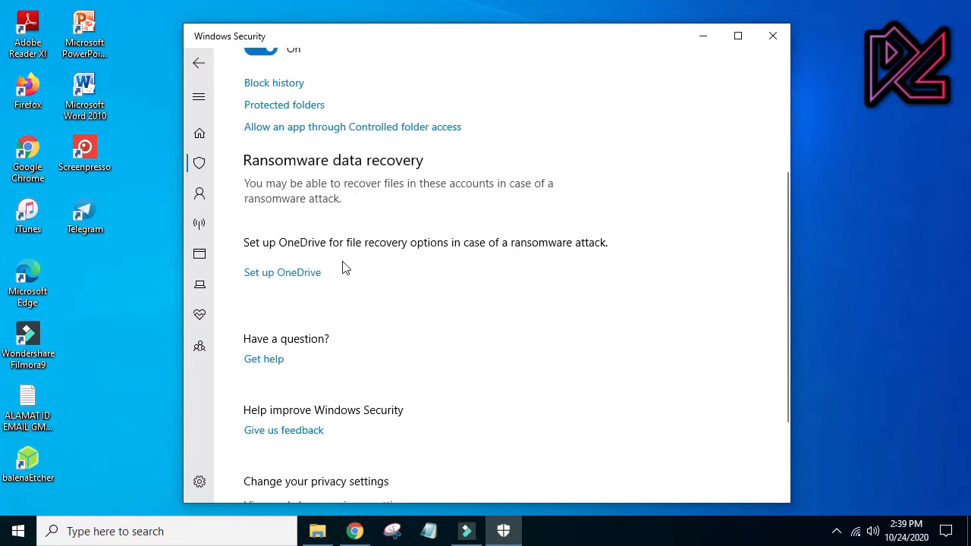
{"action": "scroll", "coordinate": [346, 272], "scroll_direction": "up", "scroll_amount": 2}
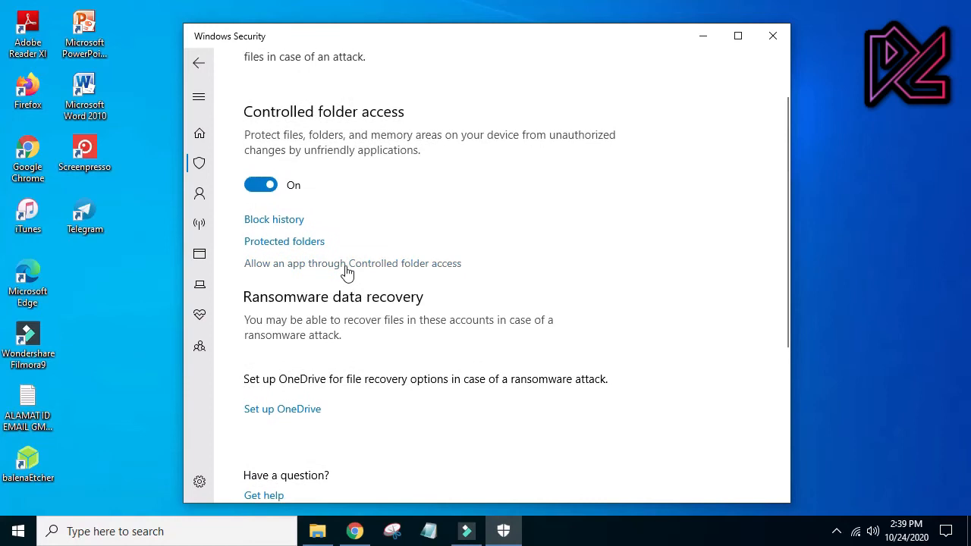
{"action": "scroll", "coordinate": [346, 272], "scroll_direction": "up", "scroll_amount": 1}
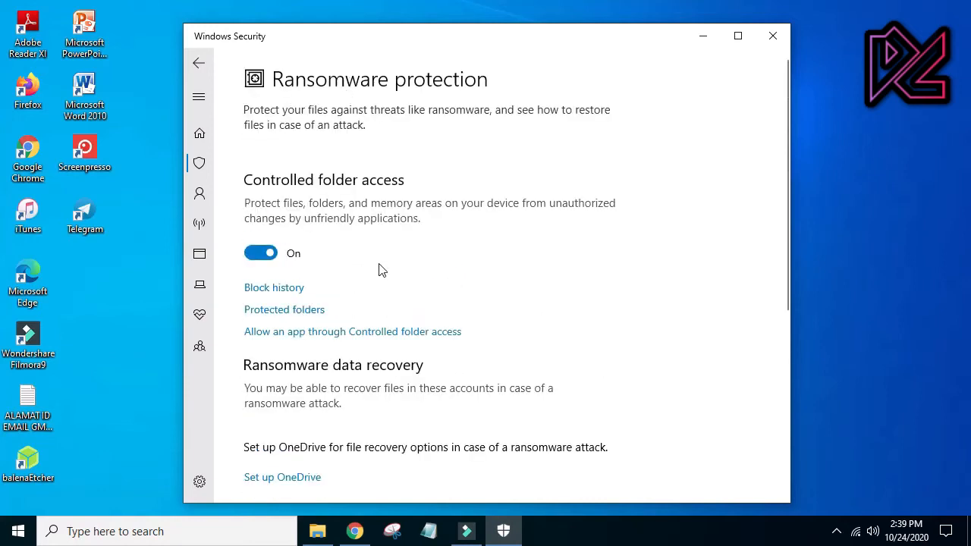
{"action": "scroll", "coordinate": [382, 270], "scroll_direction": "down", "scroll_amount": 1}
{"action": "key", "text": "alt+Left"}
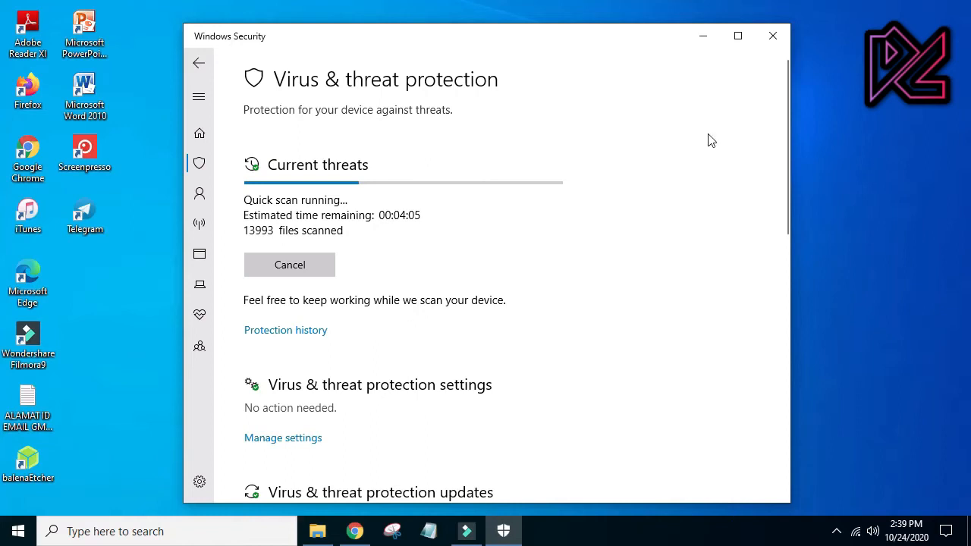
{"action": "key", "text": "super+d"}
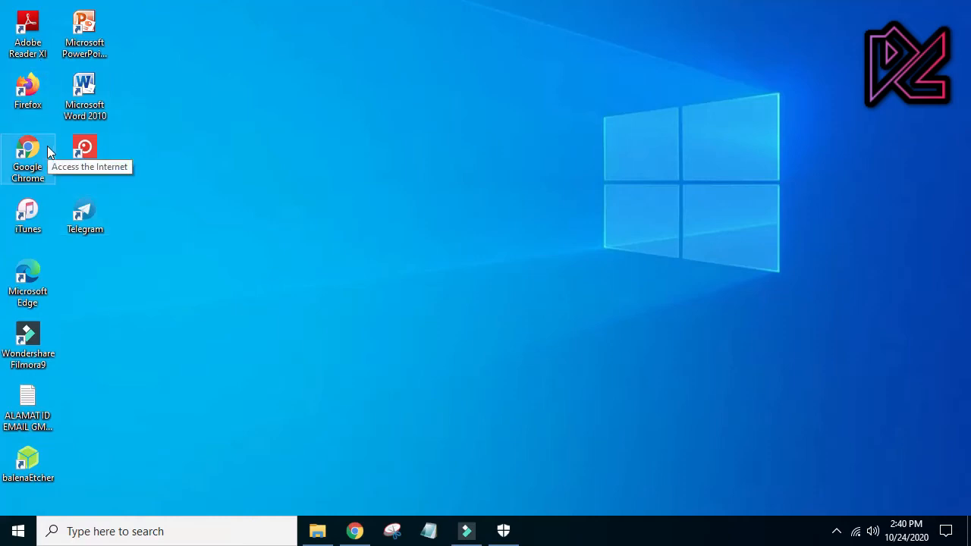
{"action": "left_click", "coordinate": [27, 163]}
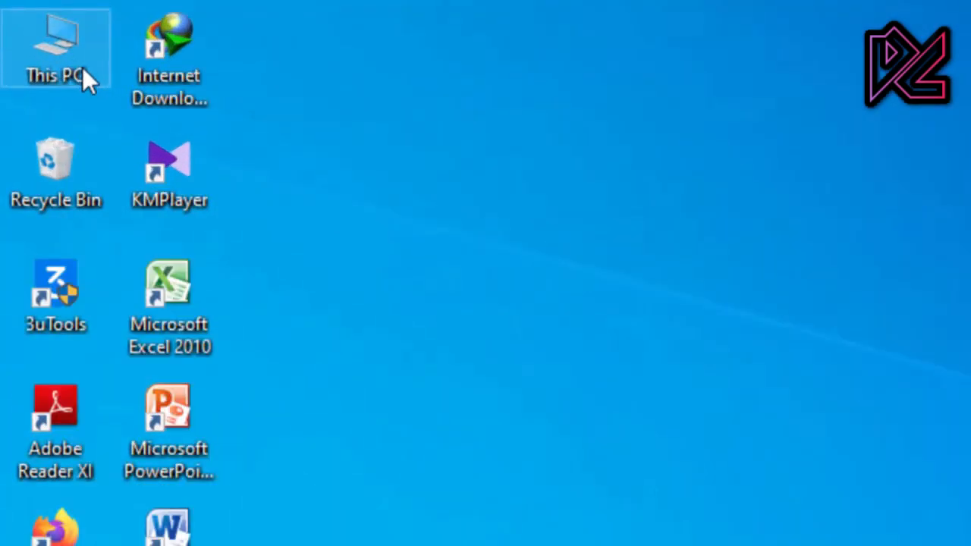
- Open Computer Management for This PC and display the Application log under Event Viewer's Windows Logs
{"action": "right_click", "coordinate": [85, 77]}
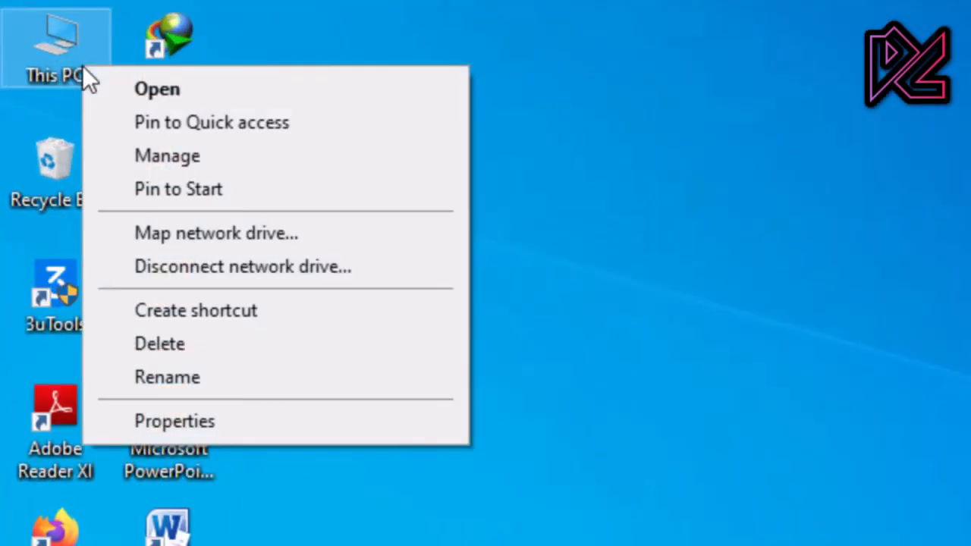
{"action": "left_click", "coordinate": [326, 156]}
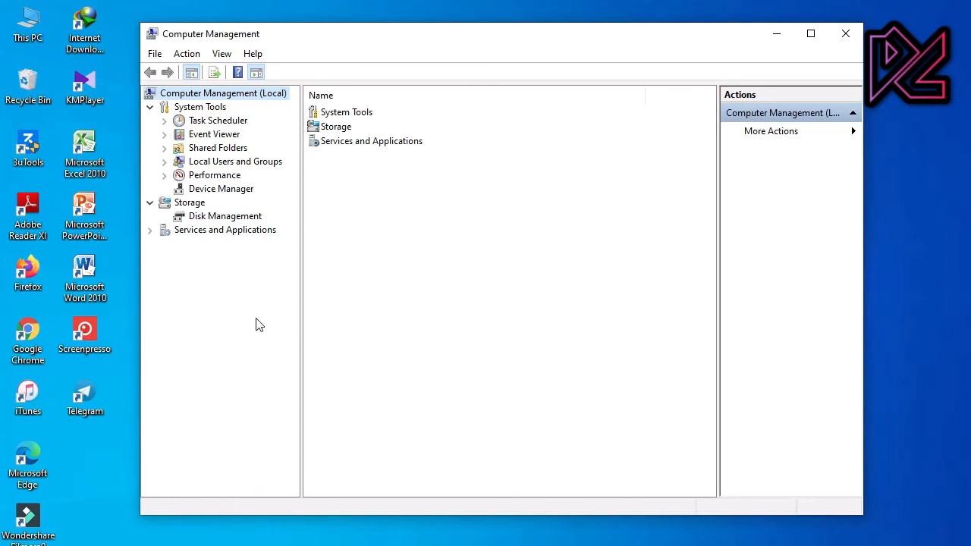
{"action": "left_click", "coordinate": [214, 135]}
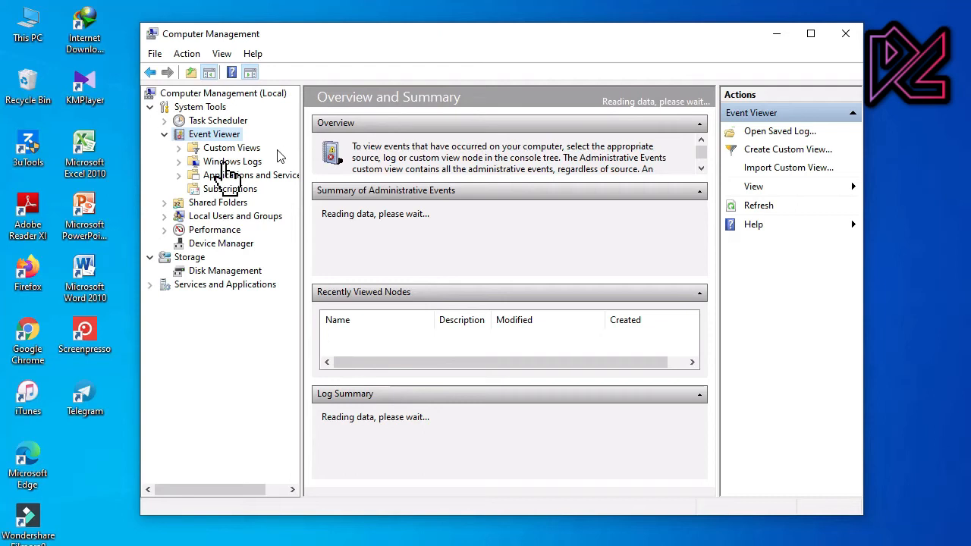
{"action": "left_click", "coordinate": [256, 165]}
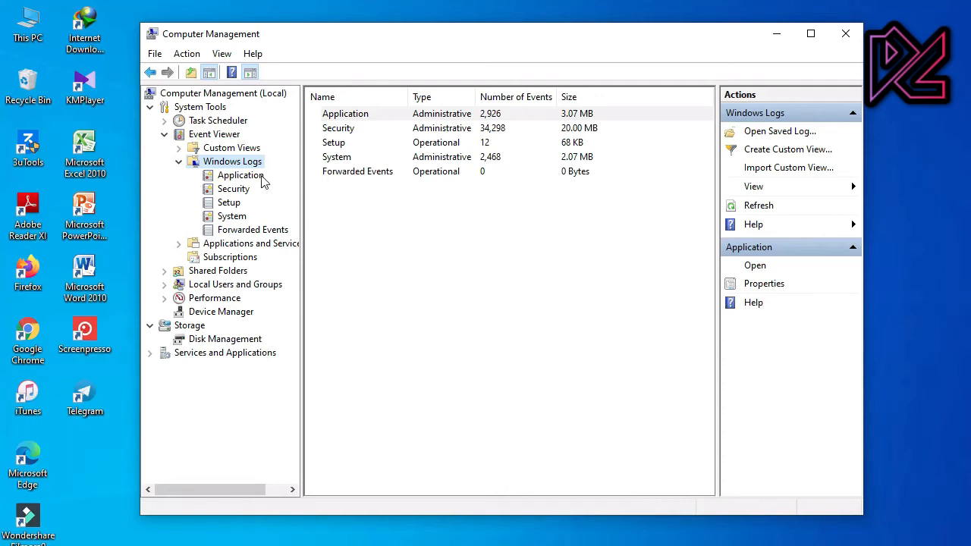
{"action": "left_click", "coordinate": [262, 177]}
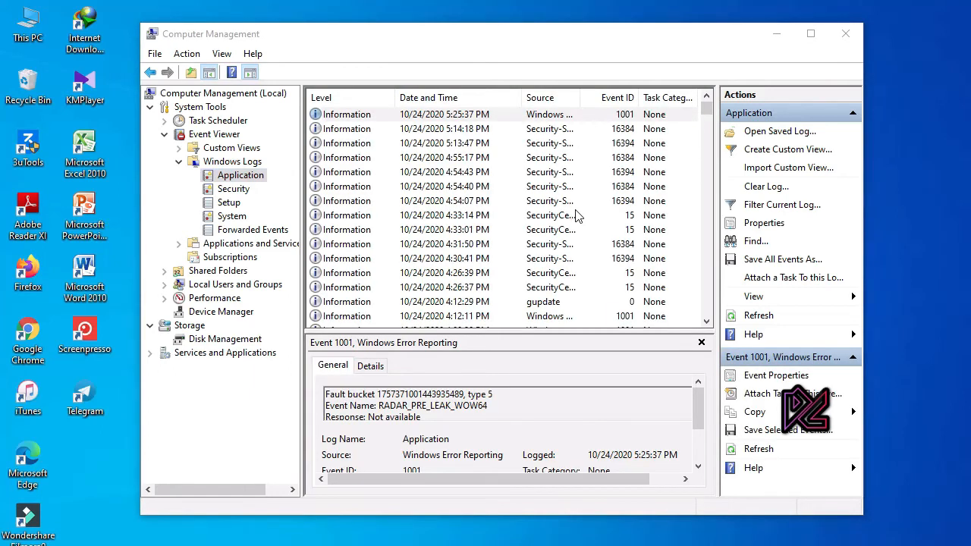
- Look through the Application log's events and clear the log without saving its contents
{"action": "scroll", "coordinate": [581, 229], "scroll_direction": "down", "scroll_amount": 5}
{"action": "scroll", "coordinate": [580, 227], "scroll_direction": "down", "scroll_amount": 15}
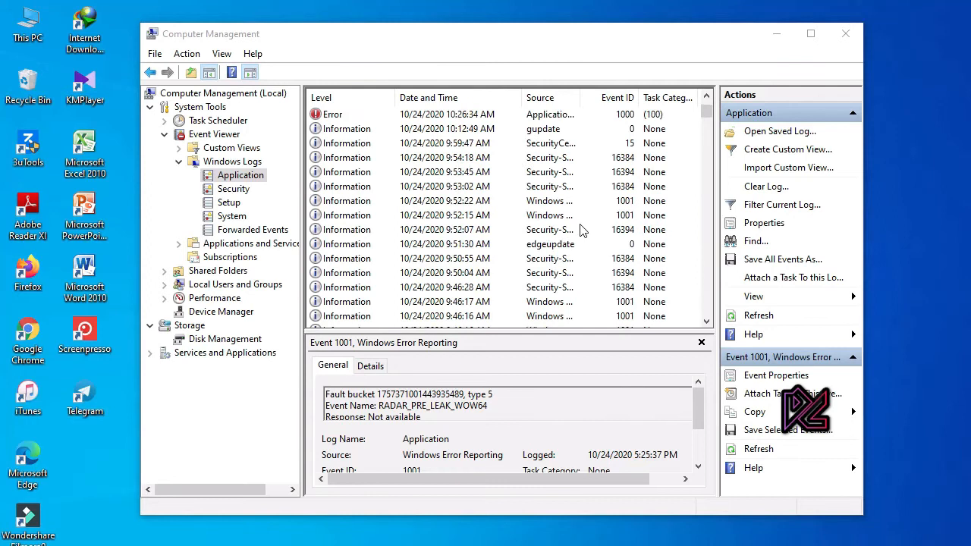
{"action": "left_click", "coordinate": [706, 115]}
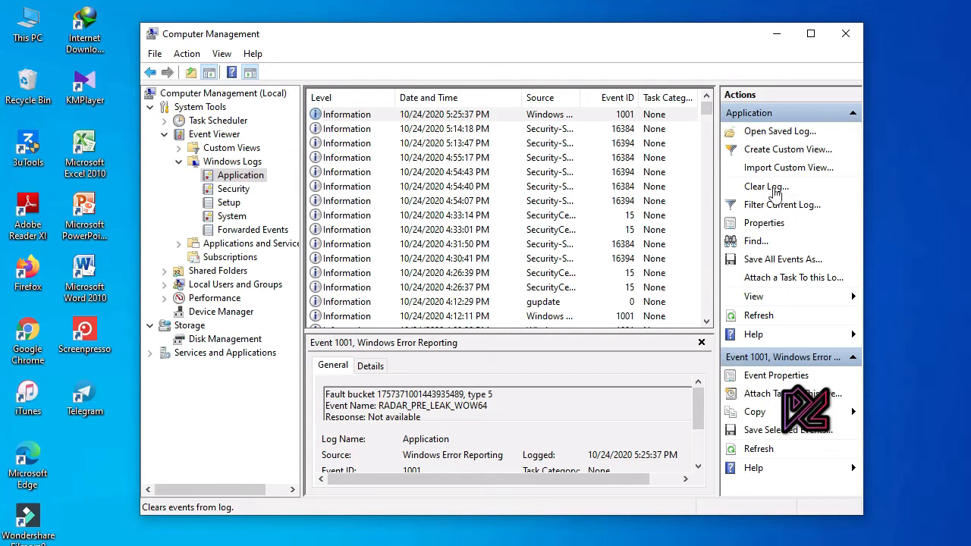
{"action": "left_click", "coordinate": [775, 188]}
{"action": "left_click_drag", "start_coordinate": [401, 179], "coordinate": [521, 201]}
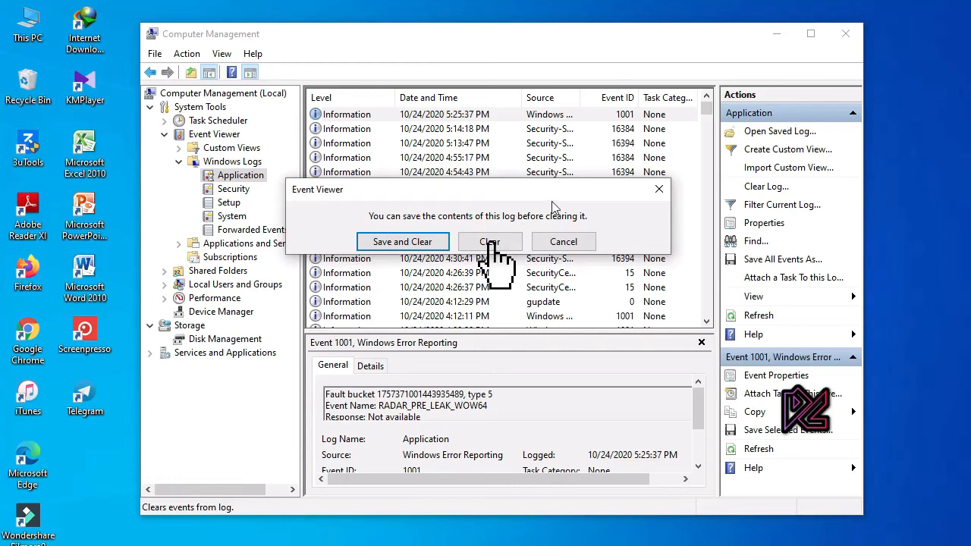
{"action": "left_click", "coordinate": [497, 241]}
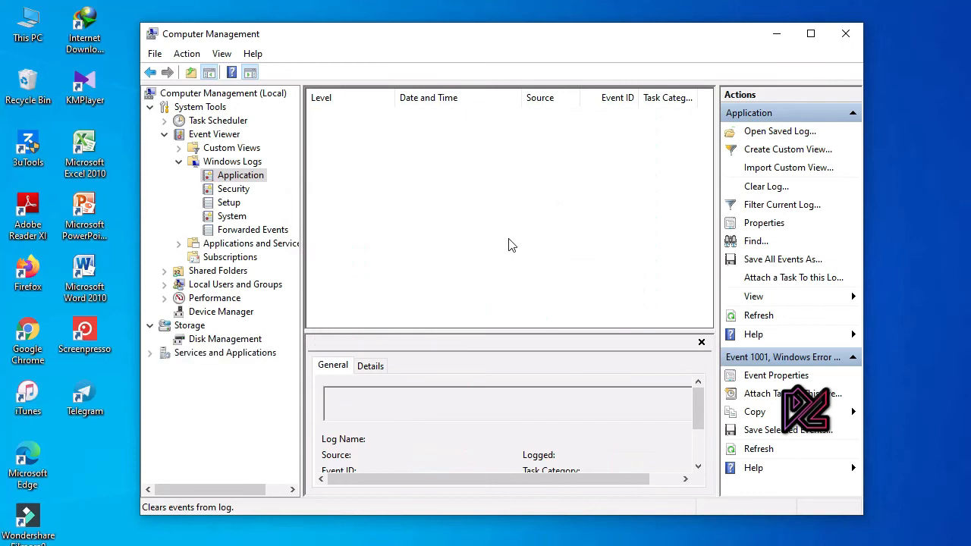
- Clear the Security log under Windows Logs without saving its contents
{"action": "left_click", "coordinate": [249, 192]}
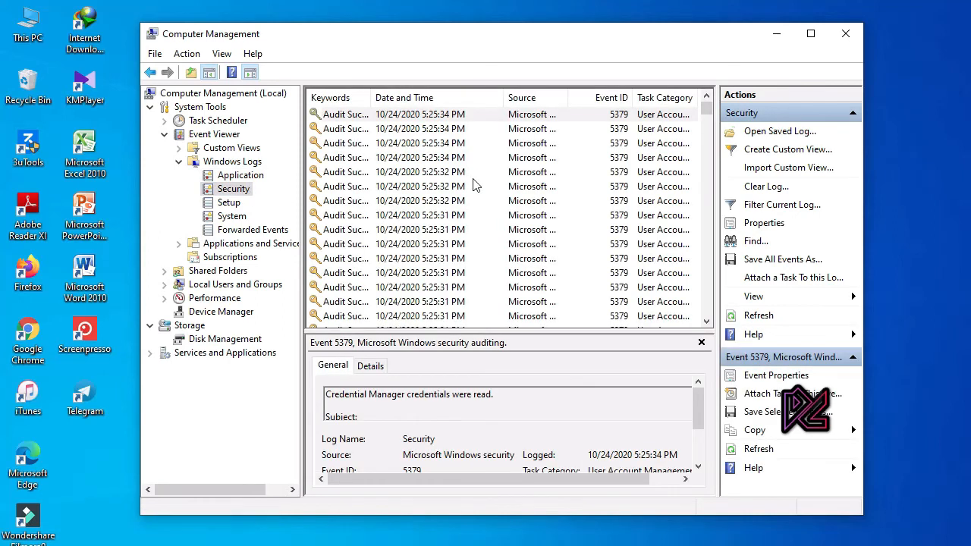
{"action": "left_click", "coordinate": [782, 188]}
{"action": "left_click_drag", "start_coordinate": [278, 32], "coordinate": [542, 167]}
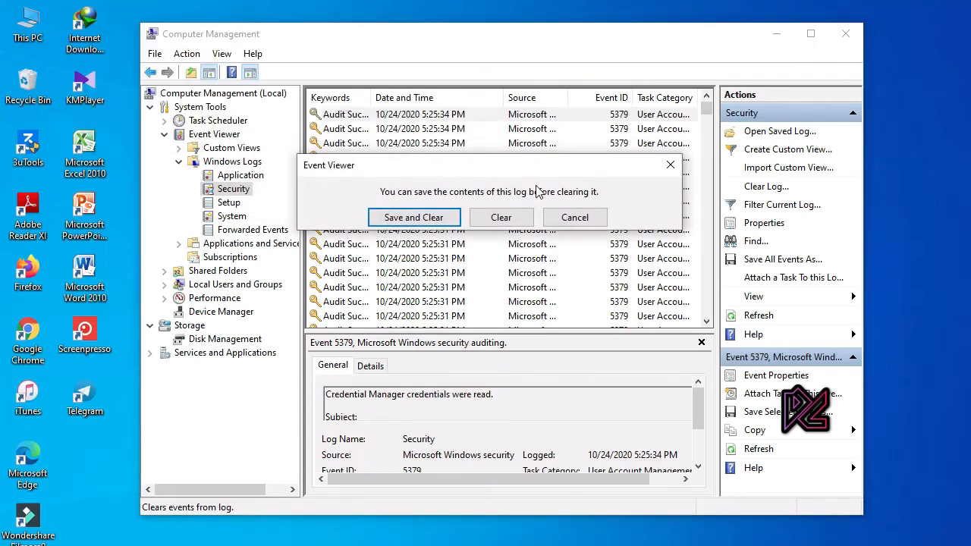
{"action": "left_click", "coordinate": [502, 218]}
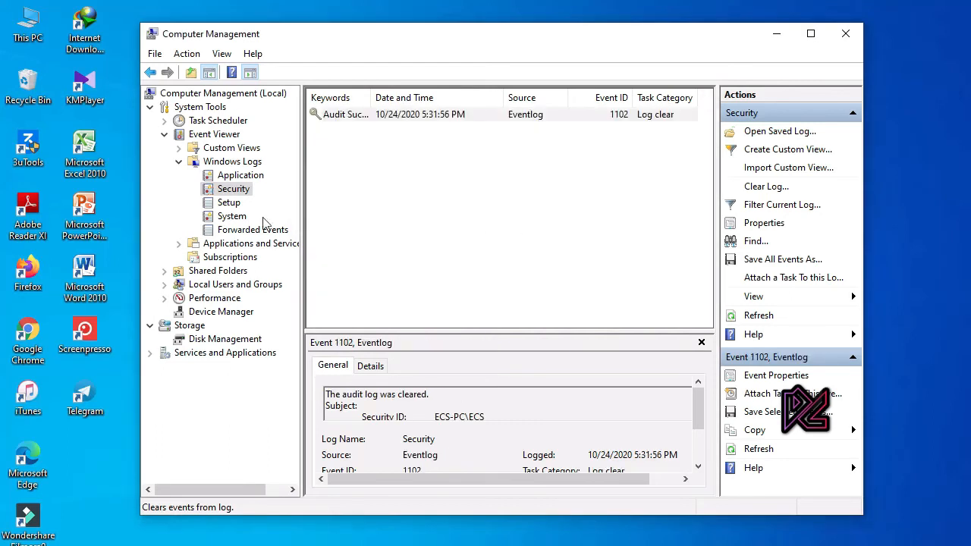
- Clear the Setup log under Windows Logs without saving its contents
{"action": "left_click", "coordinate": [230, 204]}
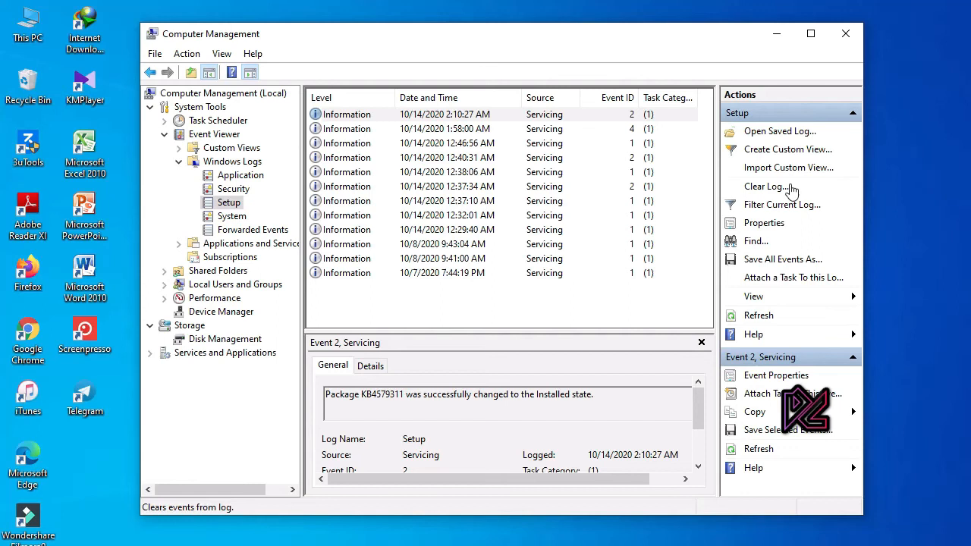
{"action": "left_click", "coordinate": [767, 187]}
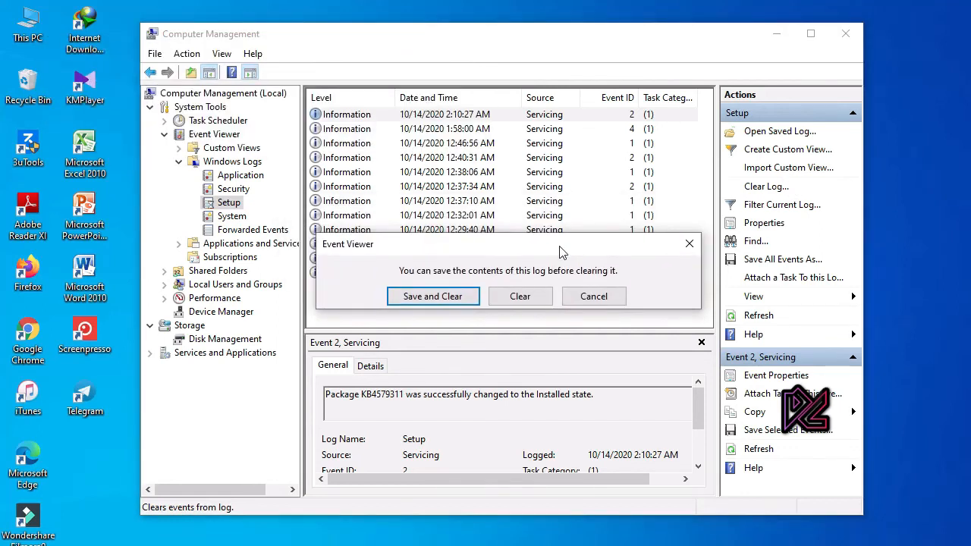
{"action": "left_click", "coordinate": [533, 298]}
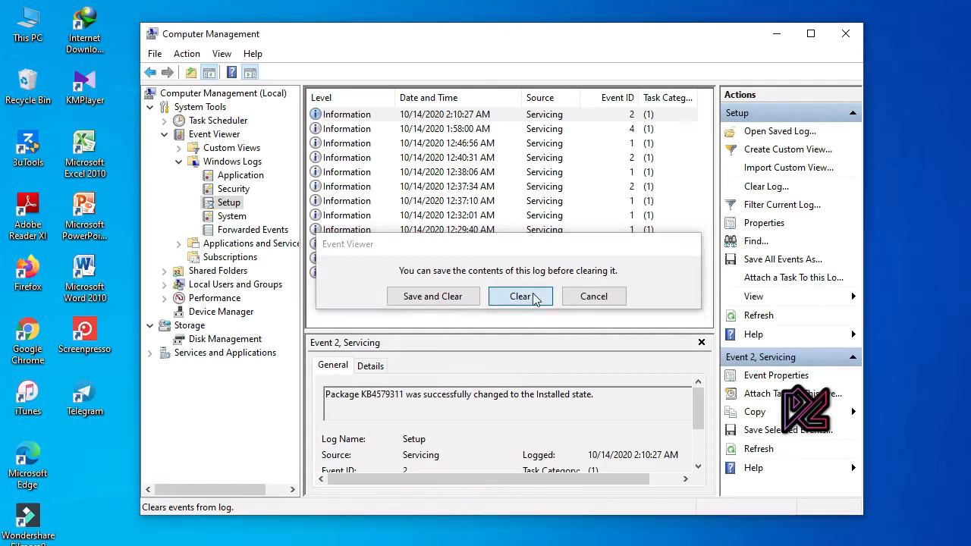
- Look through the System log's events under Windows Logs and clear the log without saving its contents
{"action": "left_click", "coordinate": [247, 217]}
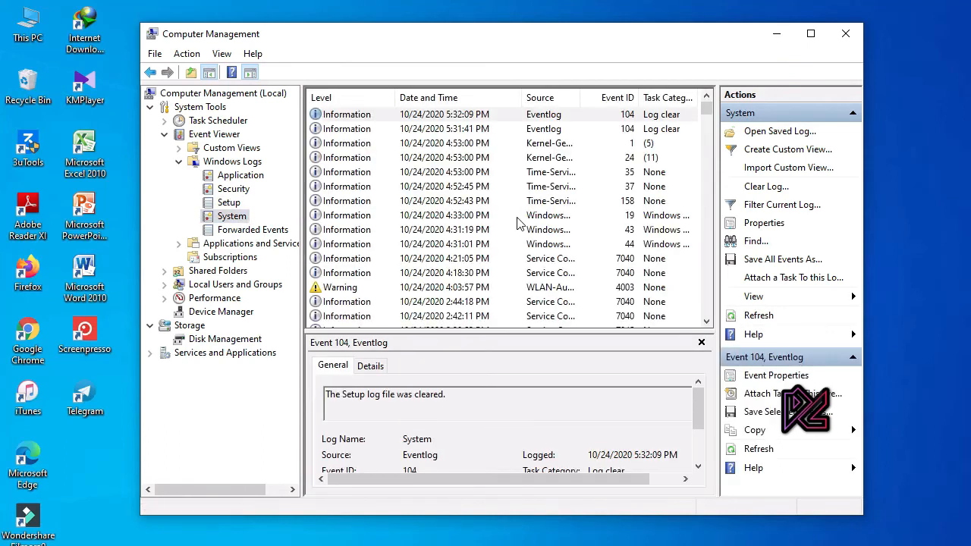
{"action": "scroll", "coordinate": [518, 223], "scroll_direction": "down", "scroll_amount": 15}
{"action": "scroll", "coordinate": [517, 222], "scroll_direction": "down", "scroll_amount": 5}
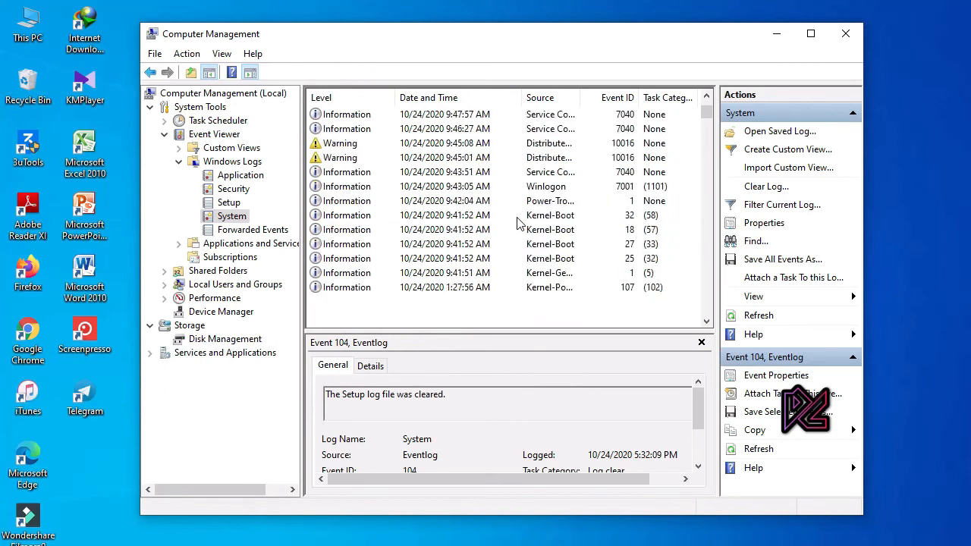
{"action": "scroll", "coordinate": [521, 226], "scroll_direction": "up", "scroll_amount": 10}
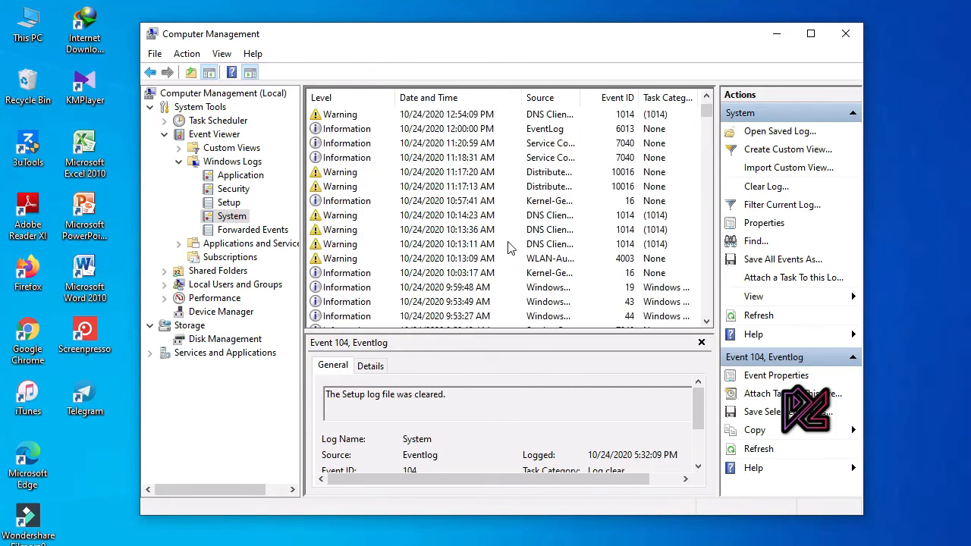
{"action": "left_click", "coordinate": [808, 192]}
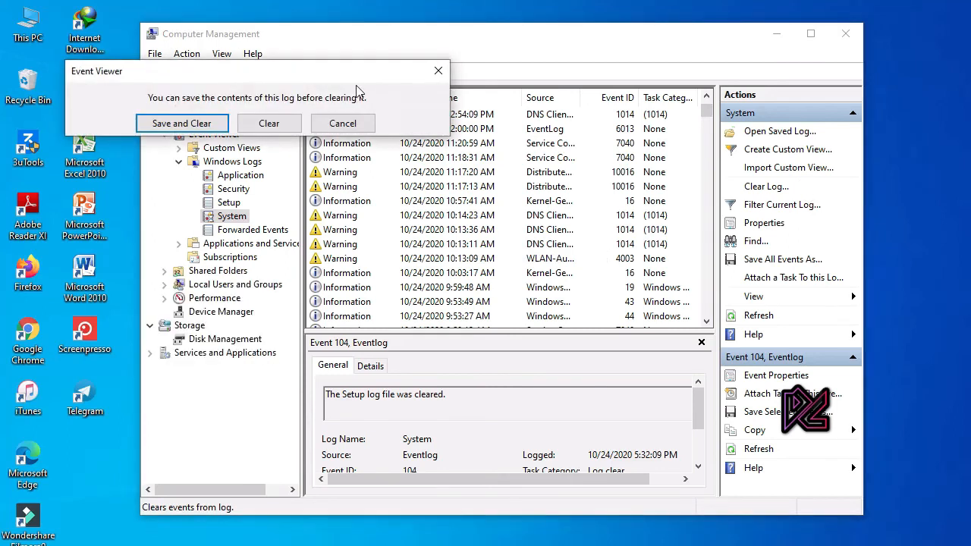
{"action": "left_click_drag", "start_coordinate": [353, 82], "coordinate": [605, 213]}
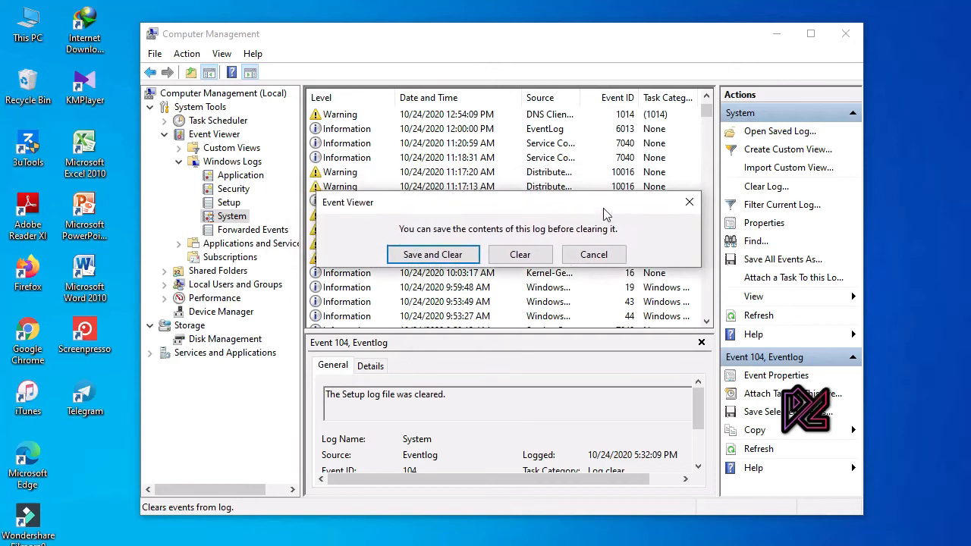
{"action": "left_click", "coordinate": [545, 259]}
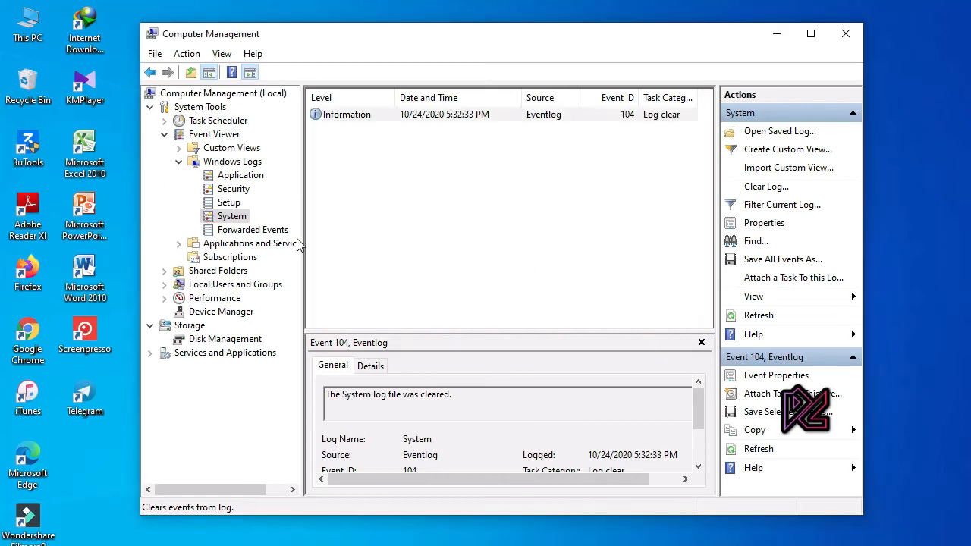
- Check the Forwarded Events log under Windows Logs for recorded events
{"action": "left_click", "coordinate": [258, 231]}
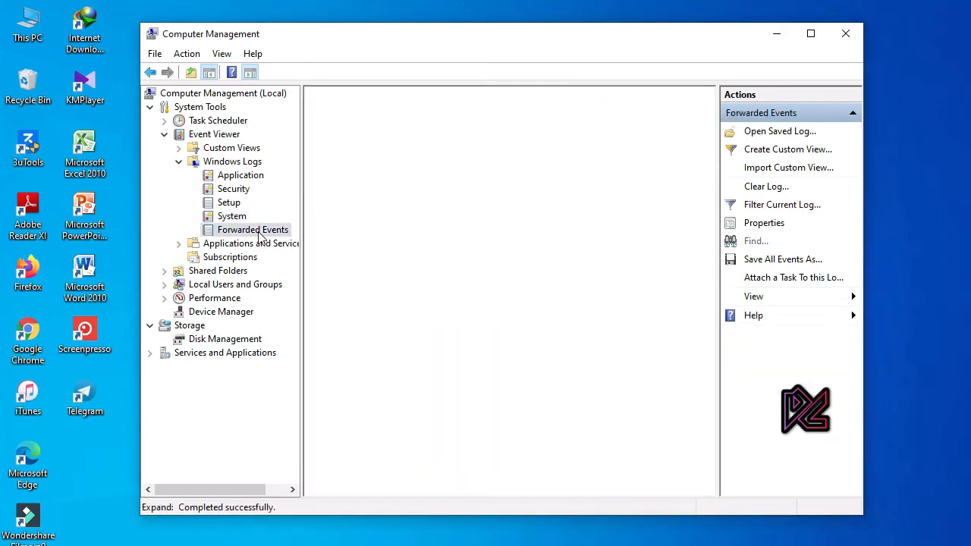
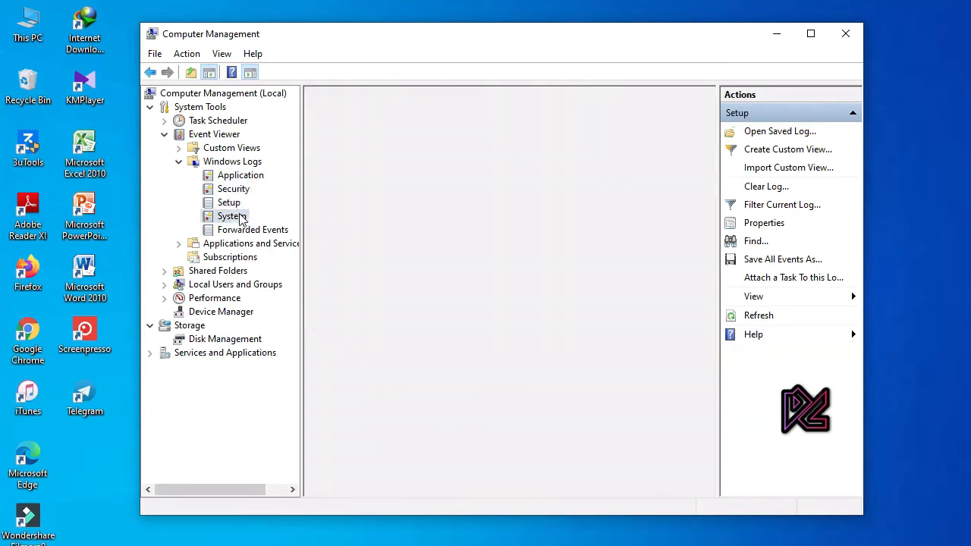
{"action": "left_click", "coordinate": [251, 230]}
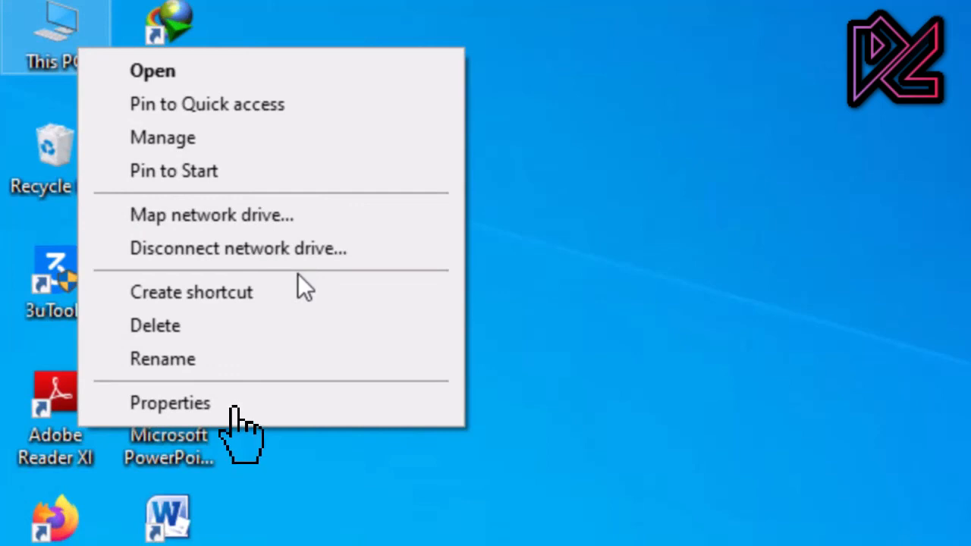
- Open the system properties of This PC from the desktop
{"action": "left_click", "coordinate": [277, 397]}
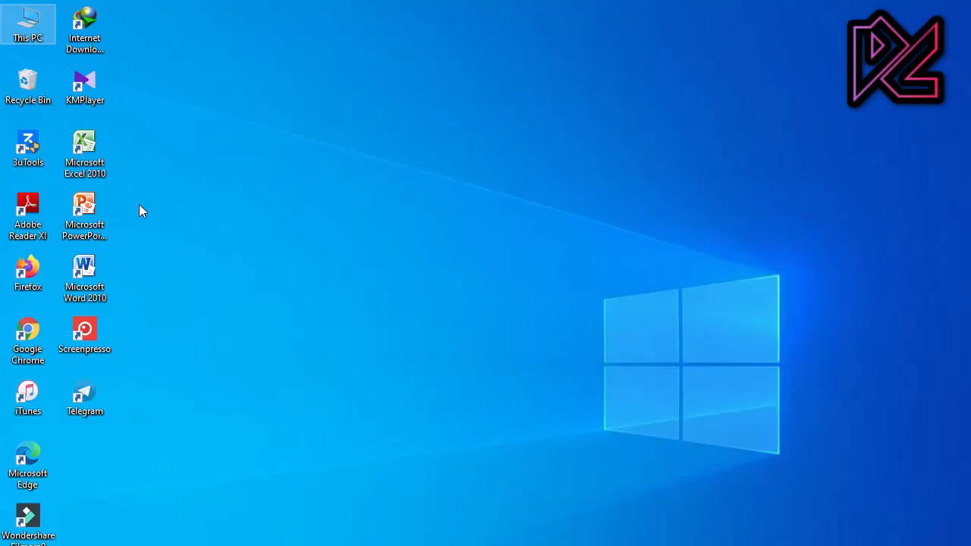